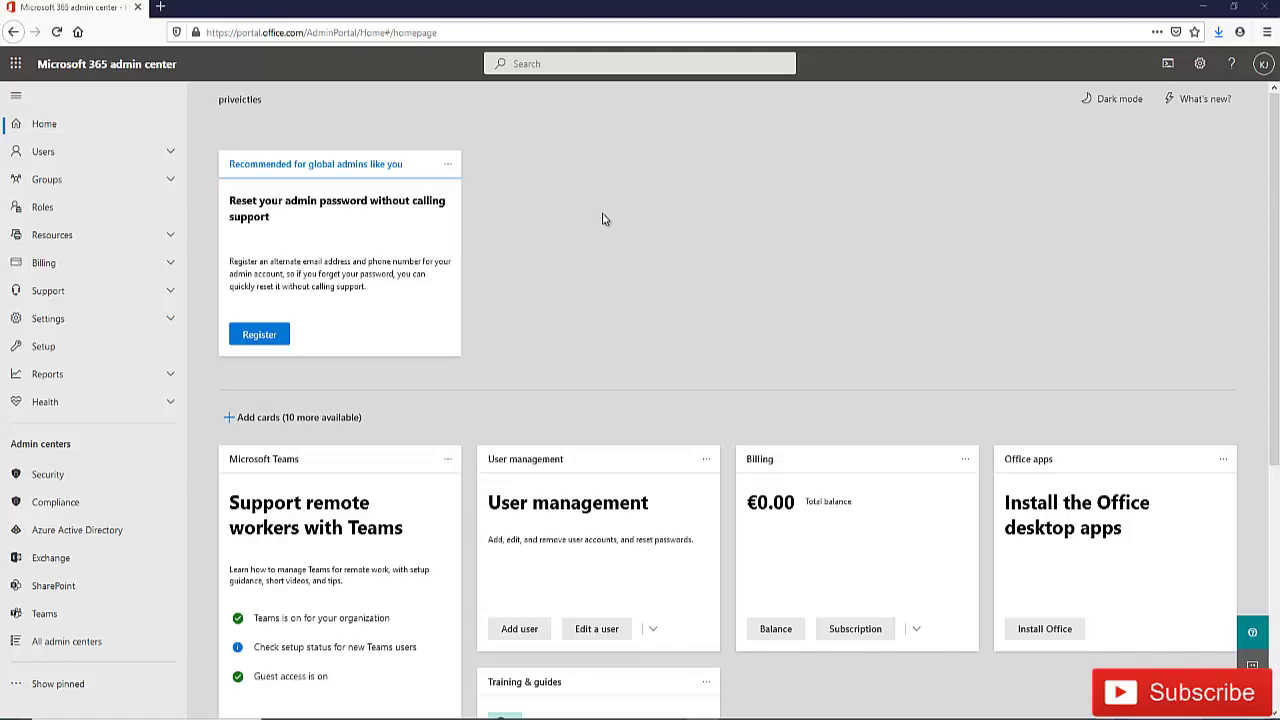
Step: Open Billing > Your products, which lists Office 365 E5 Trial with 2 of 25 licenses assigned
click(167, 266)
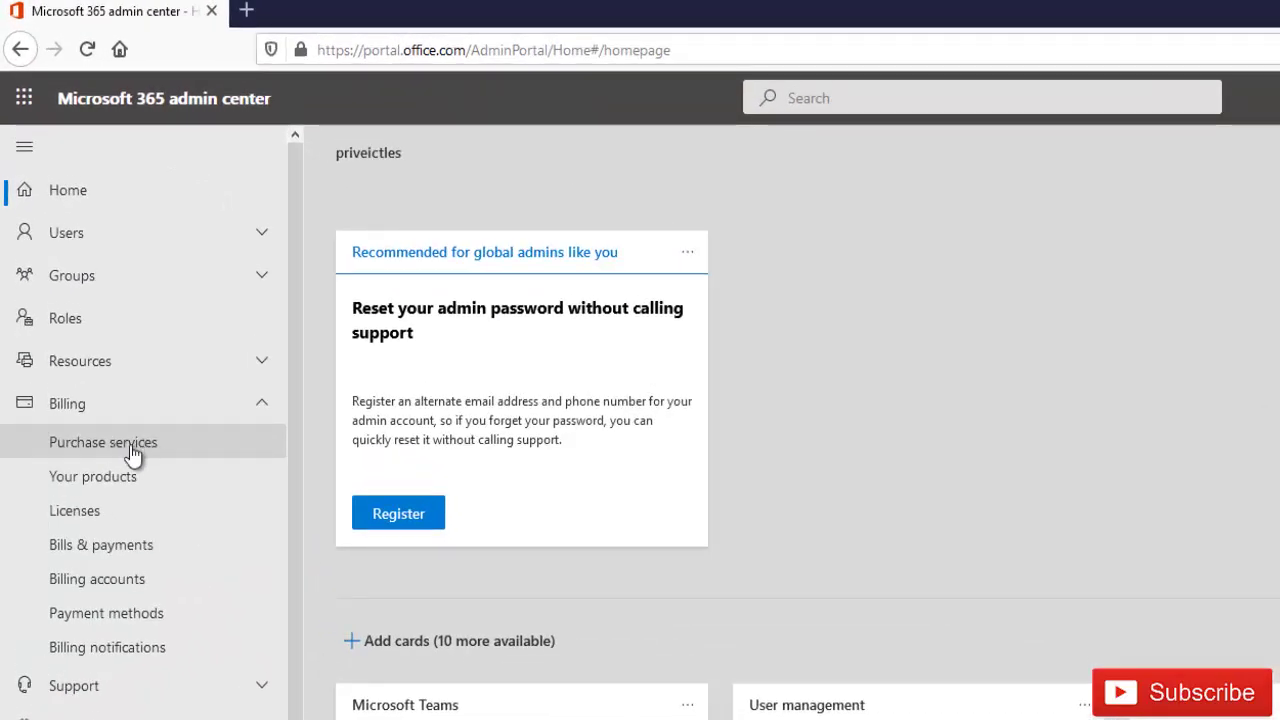
click(118, 480)
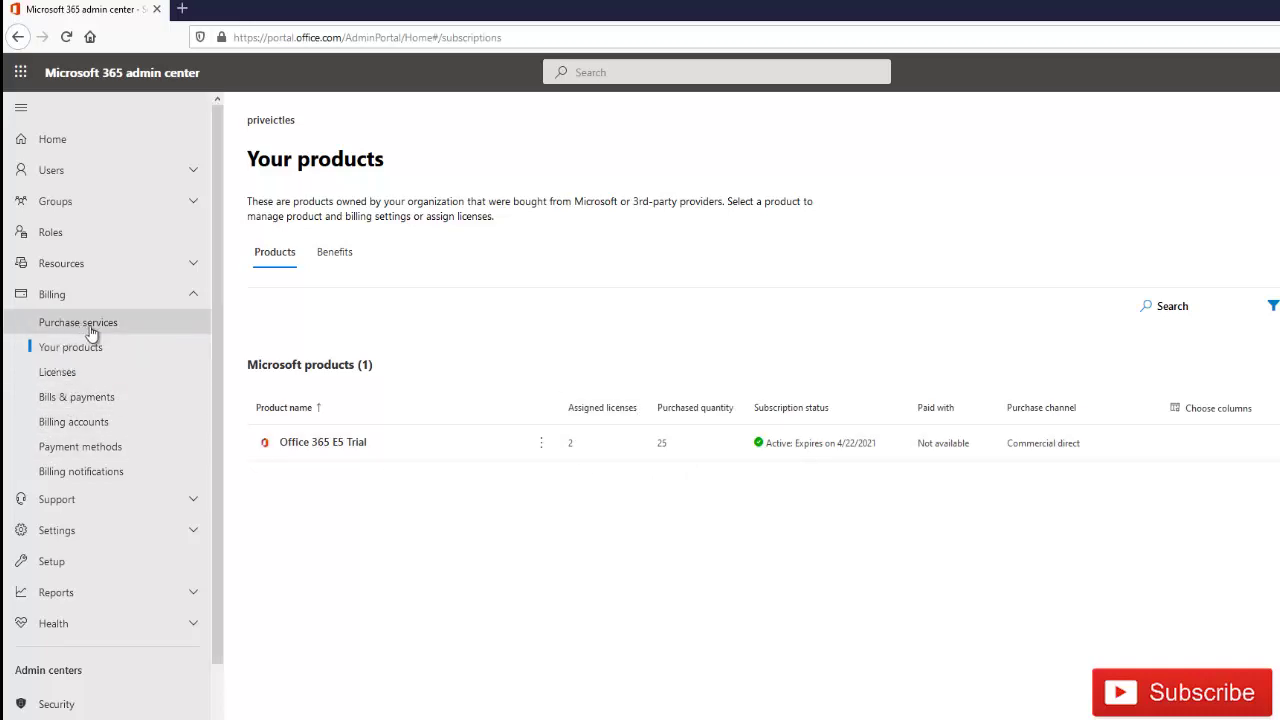
Step: Search the Purchase services catalog for 'E5' products
click(88, 316)
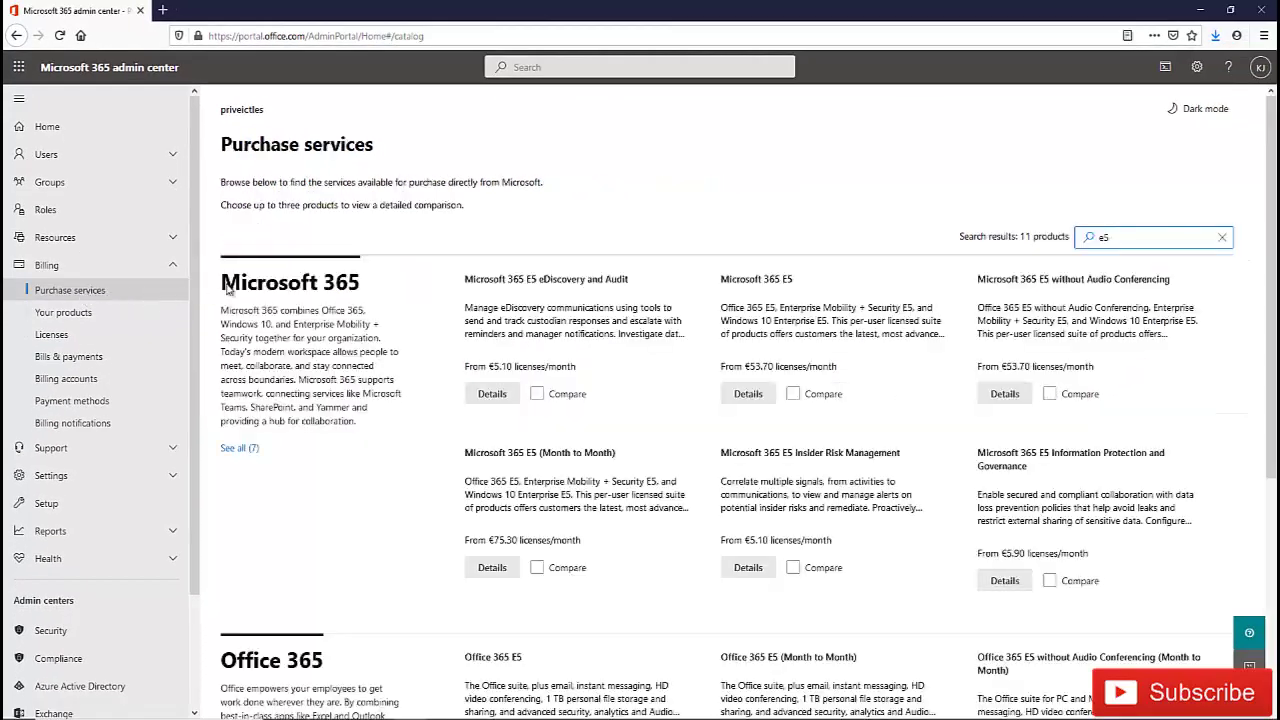
click(1122, 237)
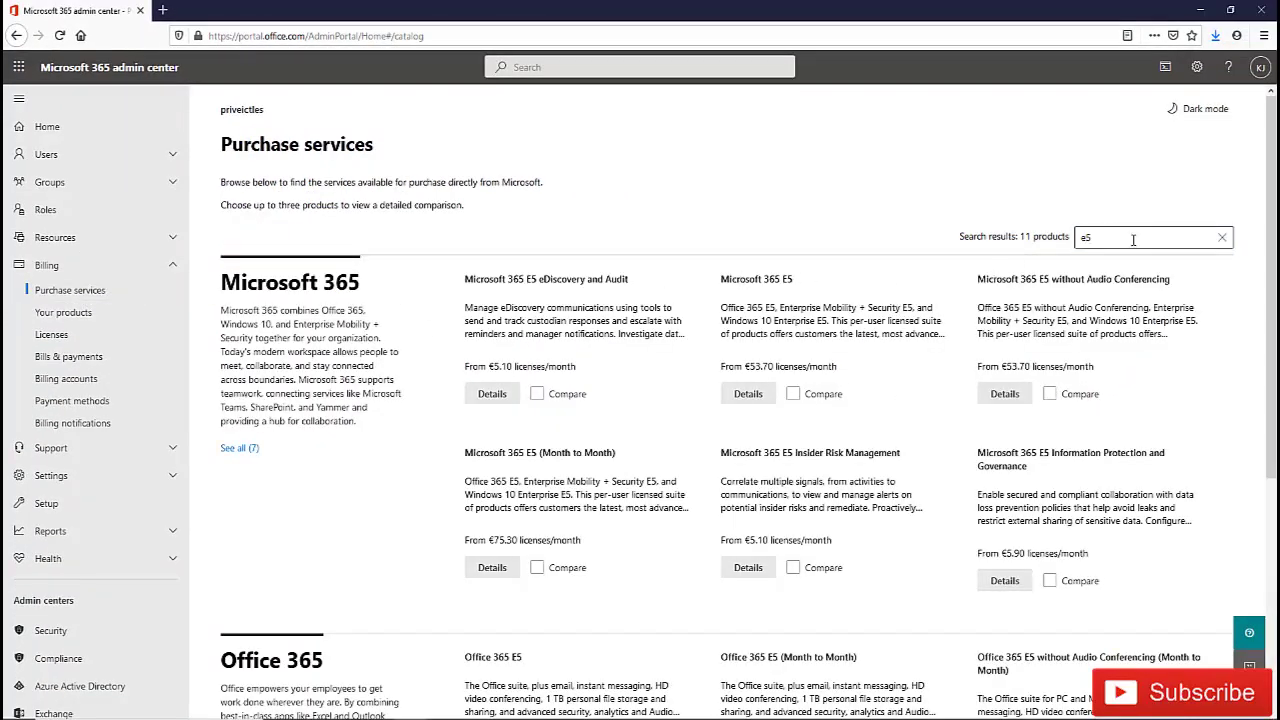
key(BackSpace)
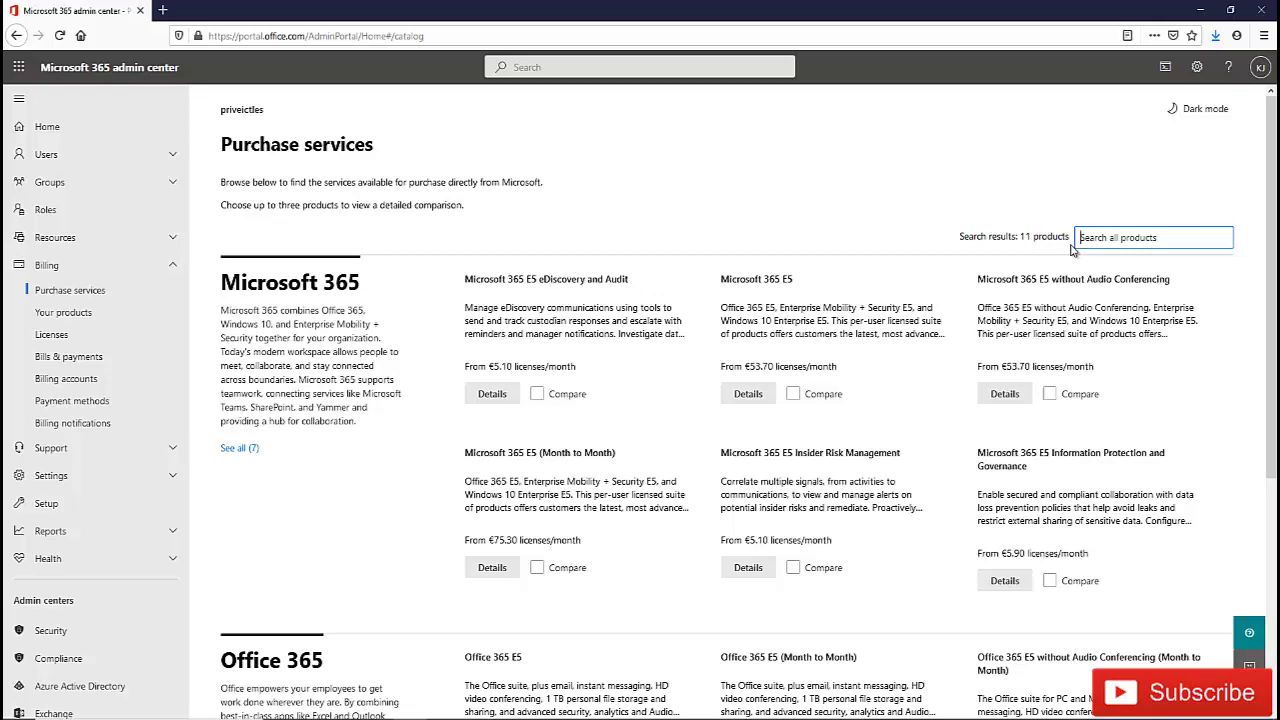
text(E5)
key(Return)
key(Return)
Step: Browse the 11 E5 results and highlight 'Office 365 E5' in the Microsoft 365 E5 description
scroll(538, 292, down, 1)
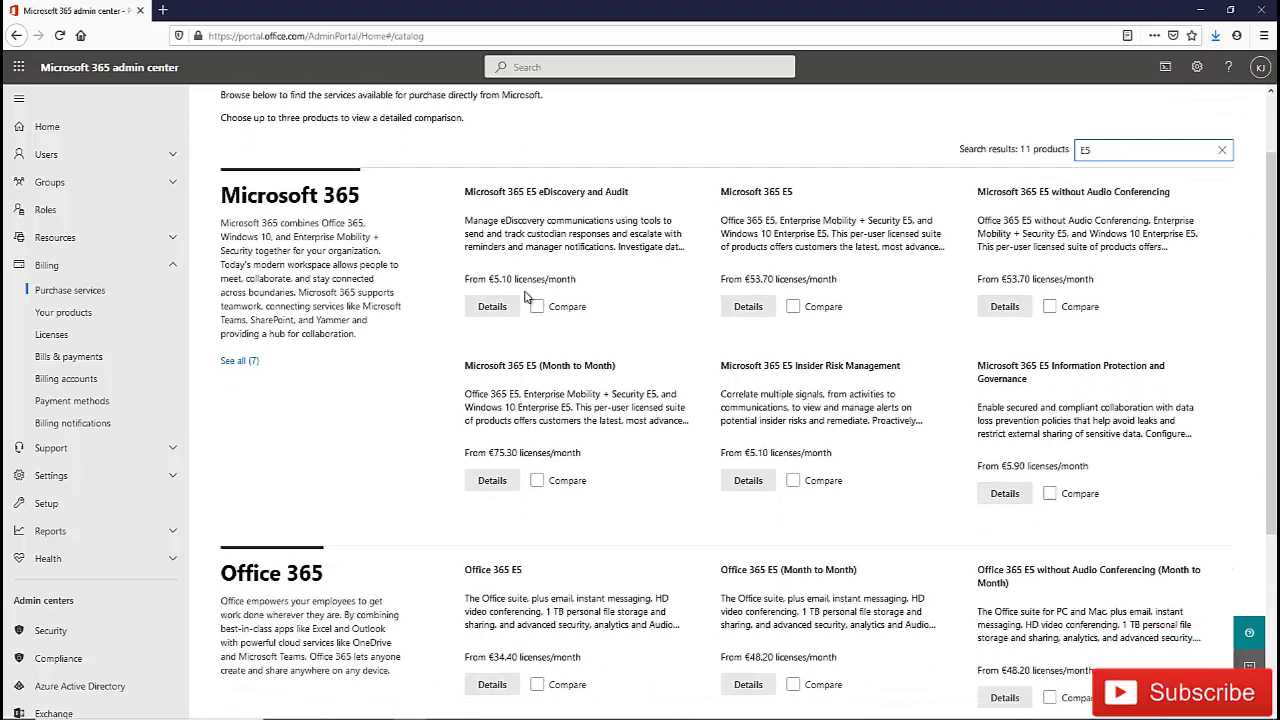
scroll(472, 272, down, 3)
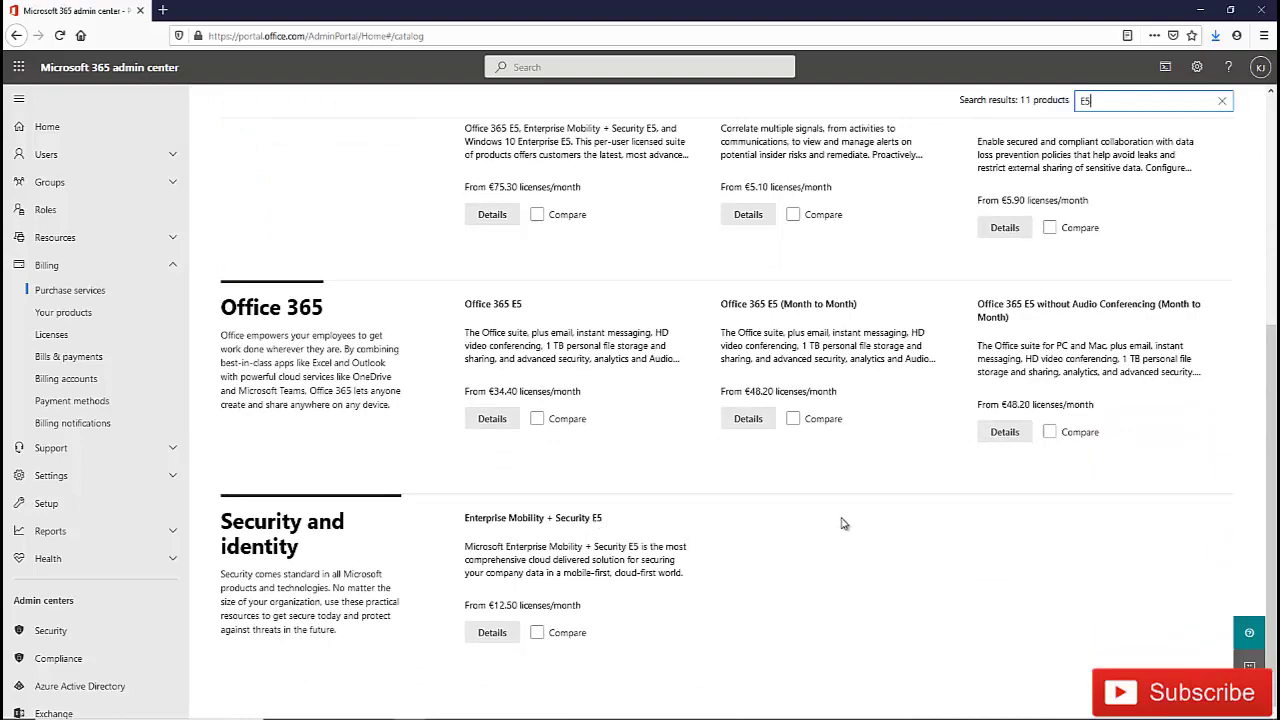
scroll(905, 517, up, 4)
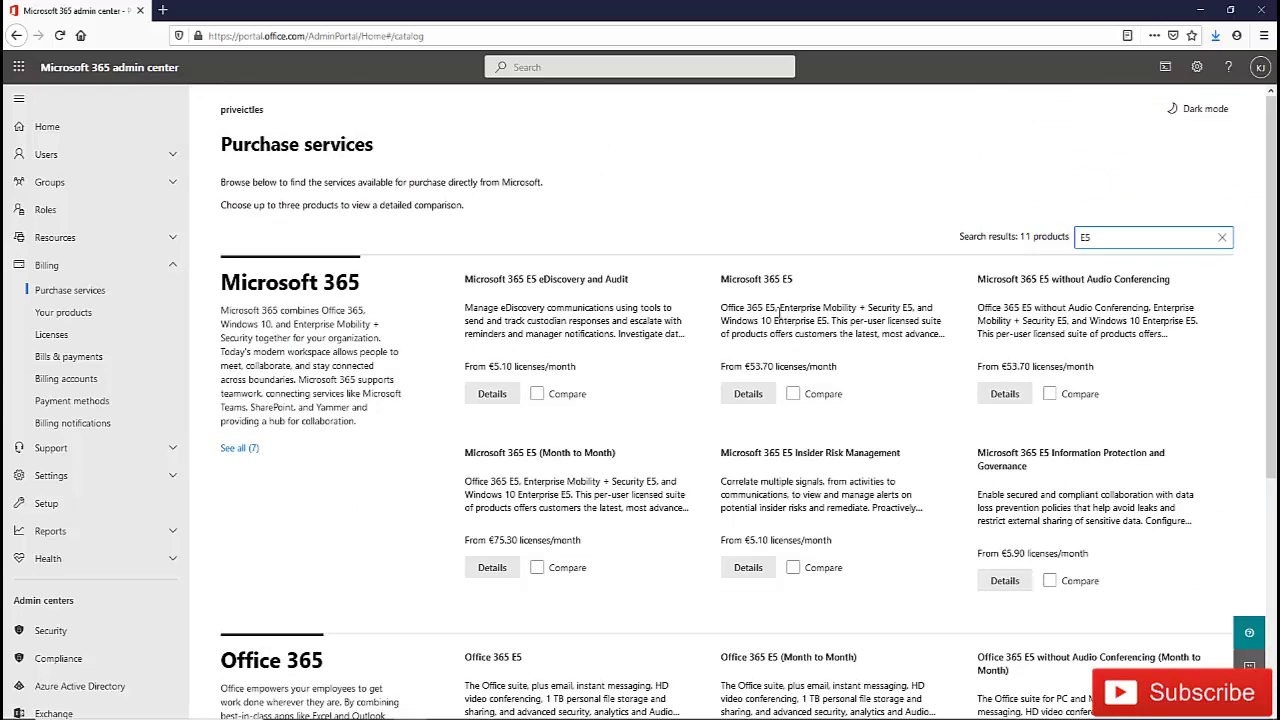
drag(779, 307, 893, 308)
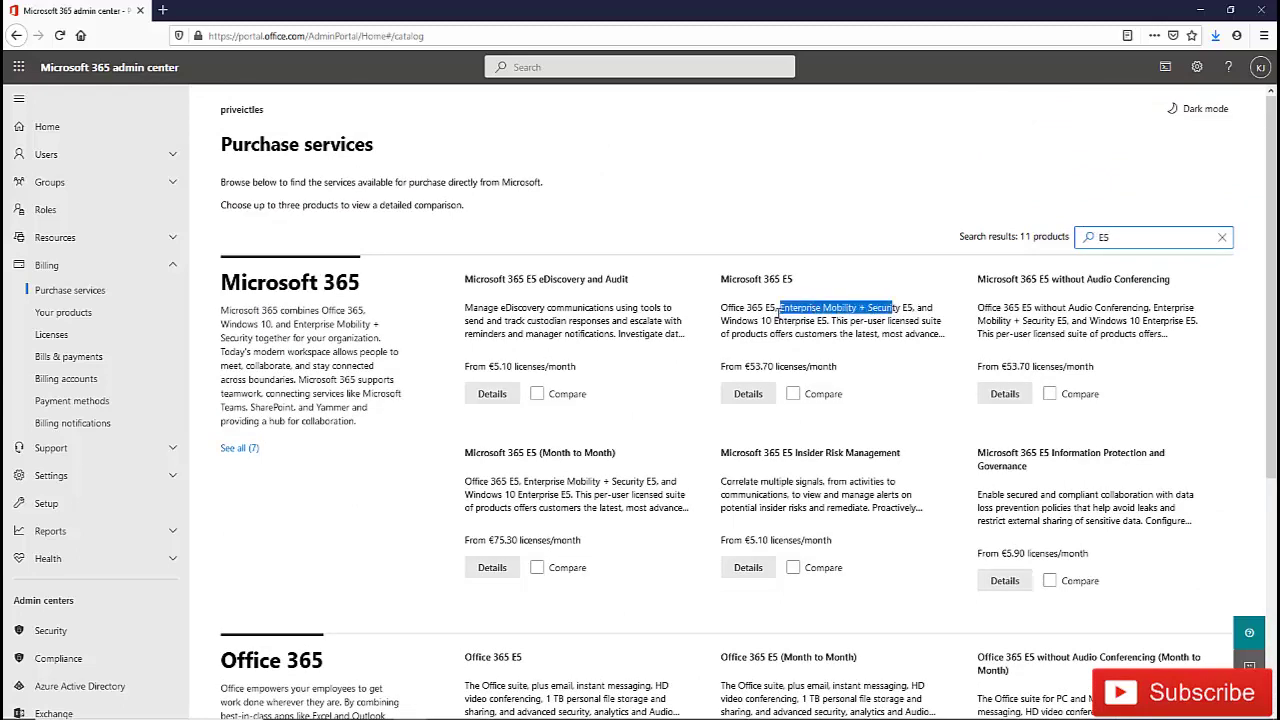
drag(778, 308, 734, 309)
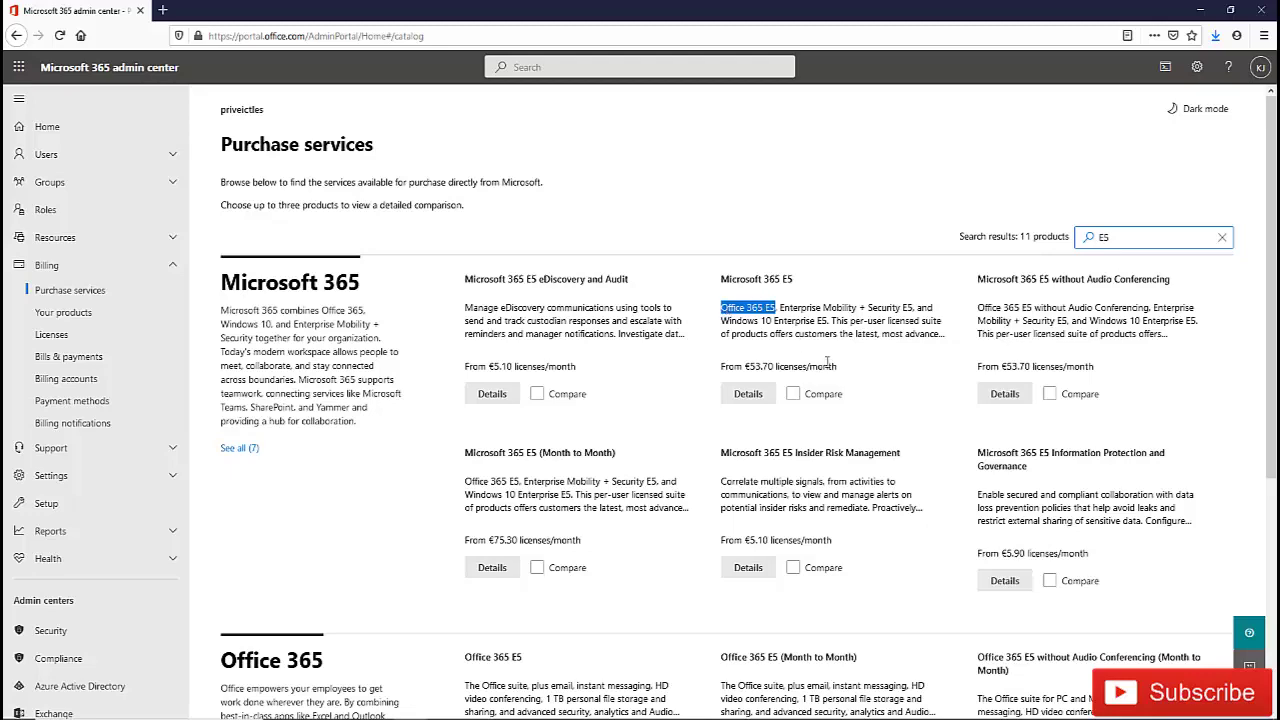
scroll(855, 308, down, 2)
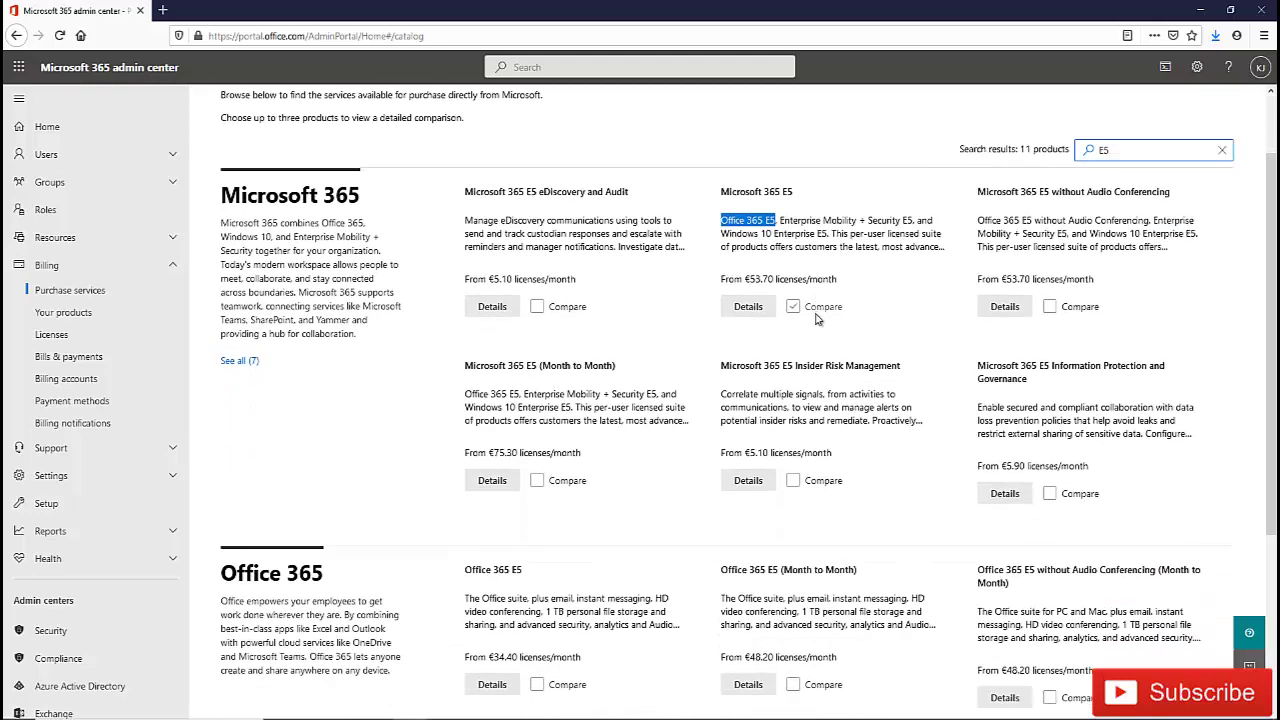
Step: Compare Microsoft 365 E5 side by side with Microsoft 365 E5 eDiscovery and Audit
click(793, 307)
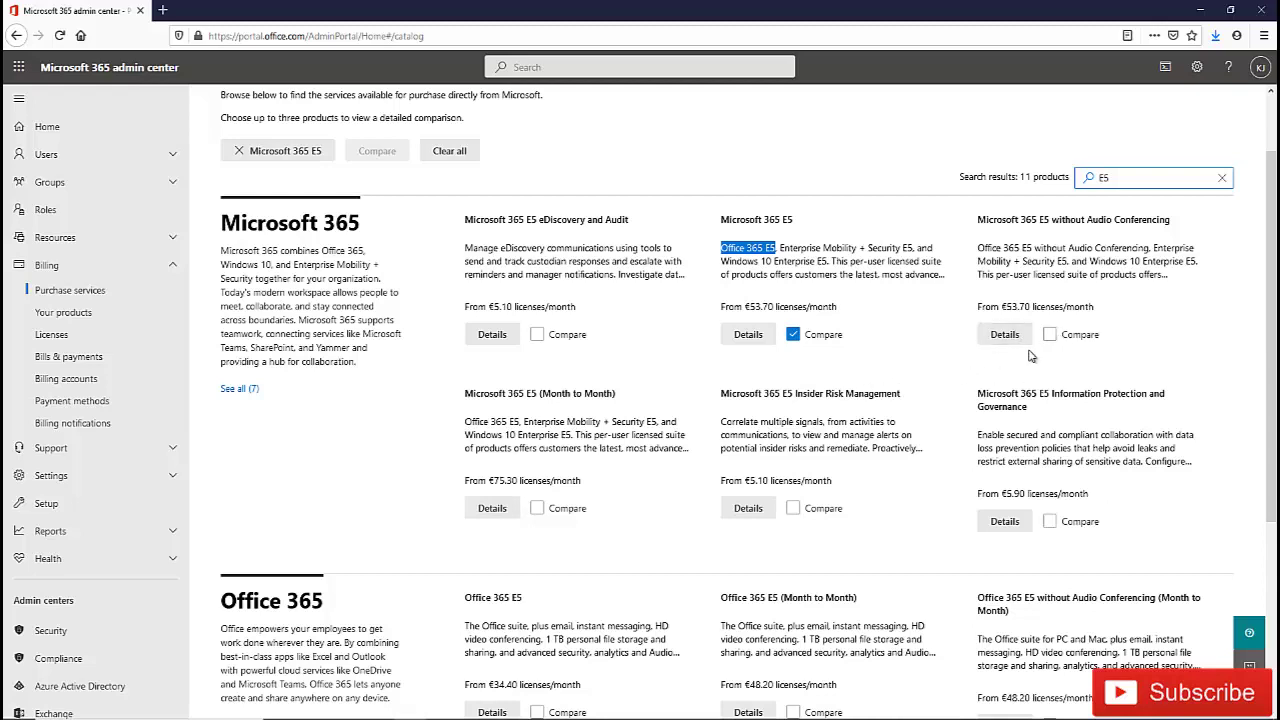
click(1049, 334)
click(1049, 334)
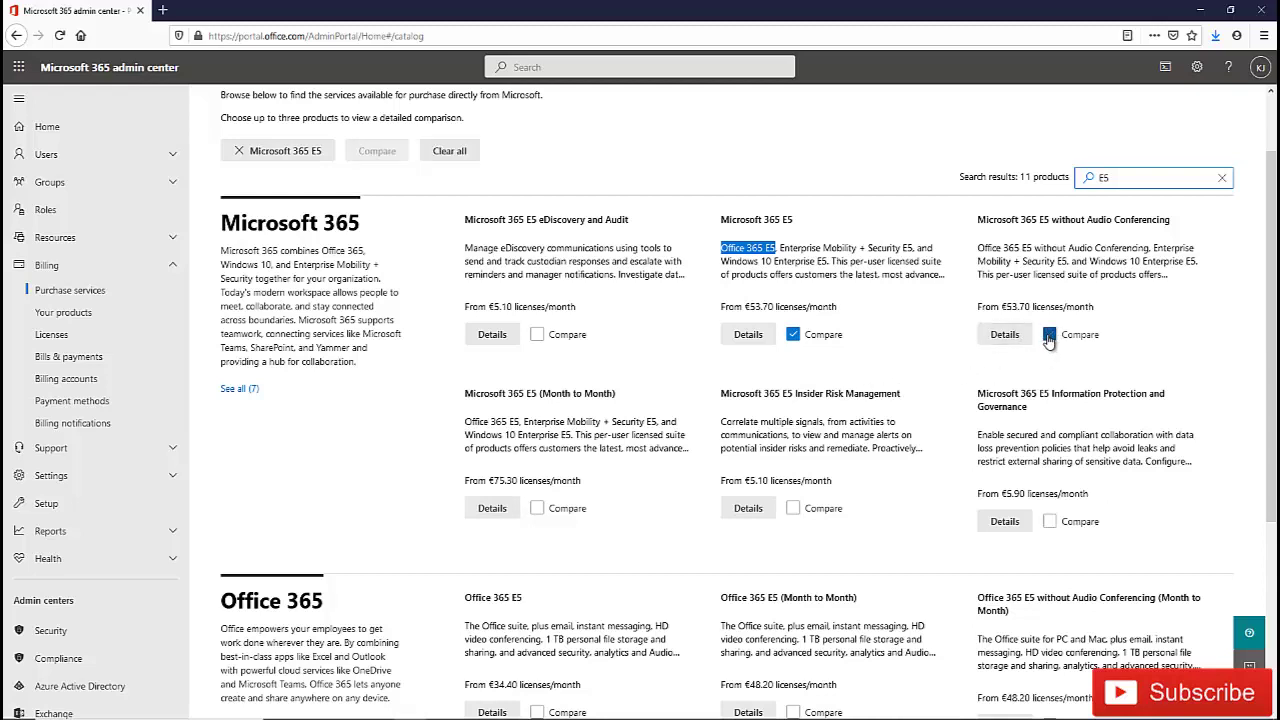
click(537, 334)
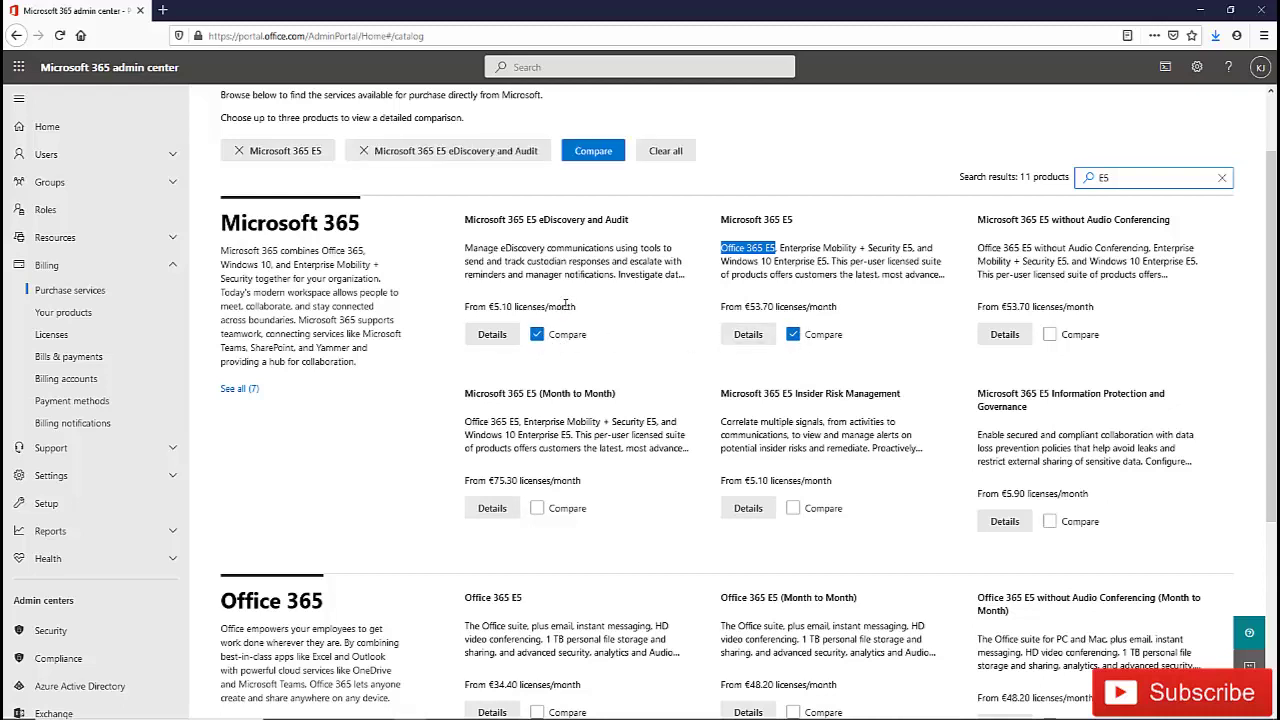
click(597, 155)
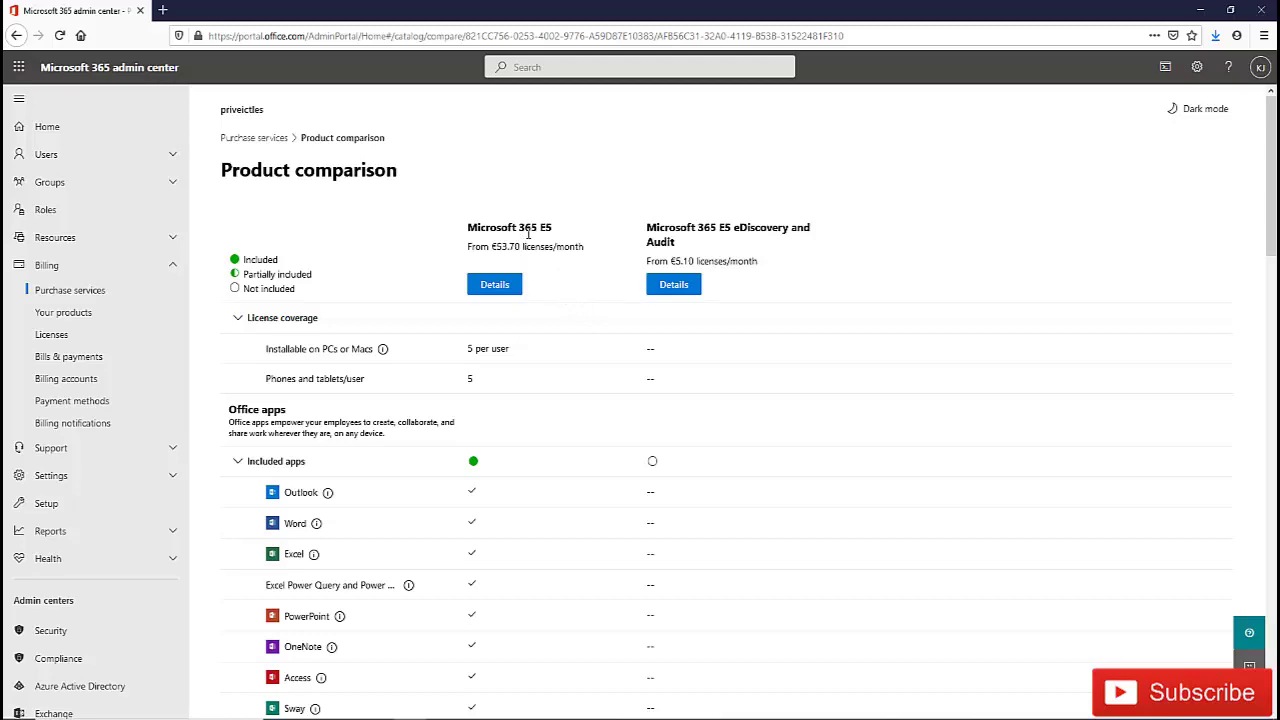
Step: Review the comparison table, which shows €53.70/month against €5.10/month
scroll(723, 229, down, 1)
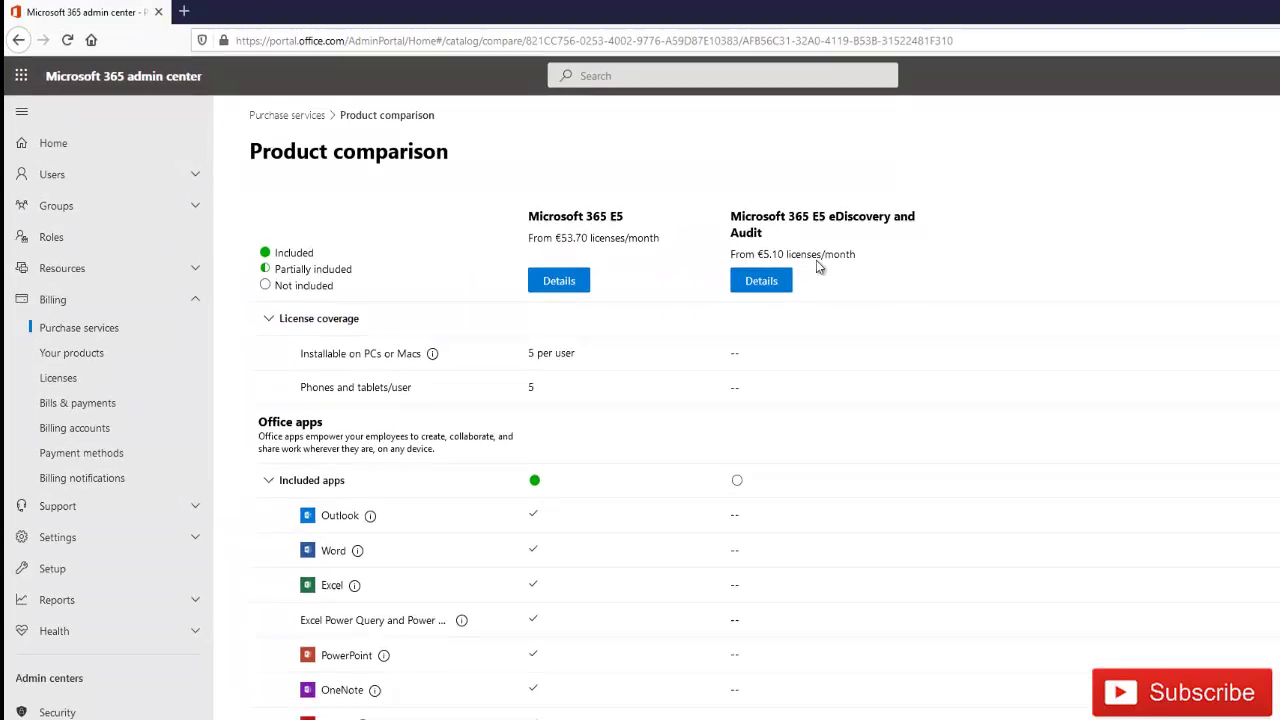
scroll(790, 256, down, 4)
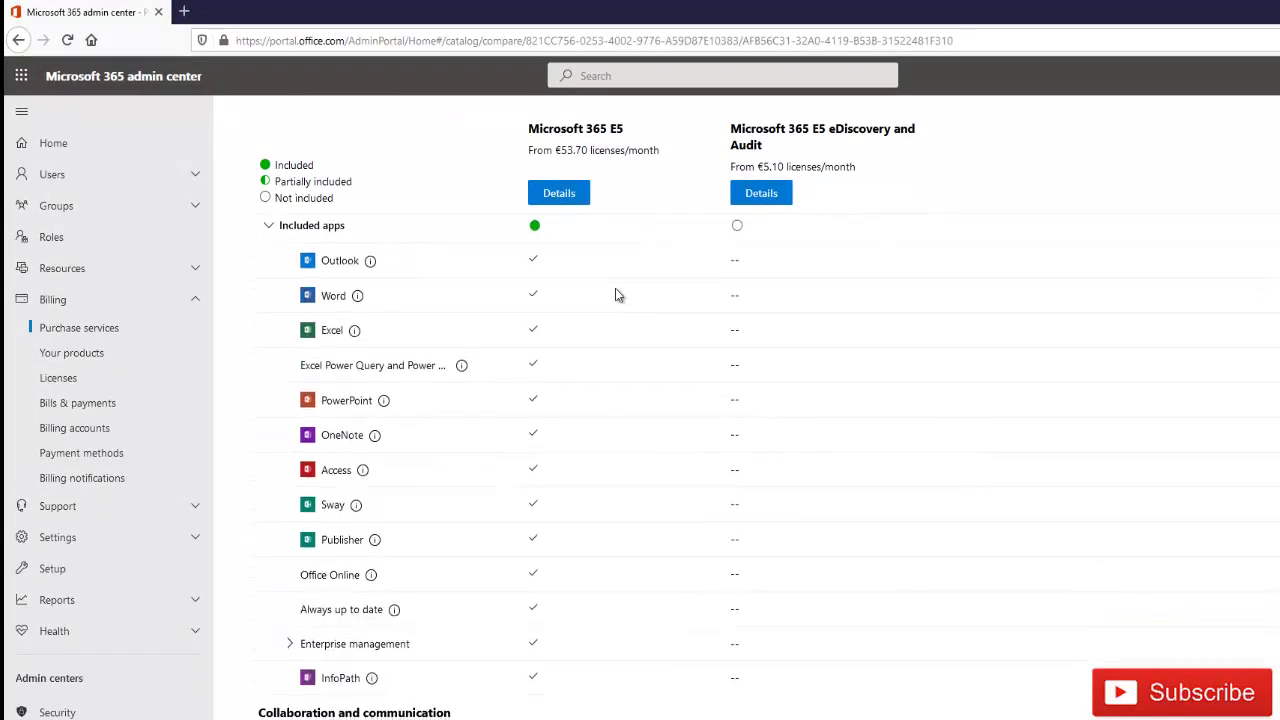
scroll(523, 349, down, 1)
scroll(531, 566, down, 3)
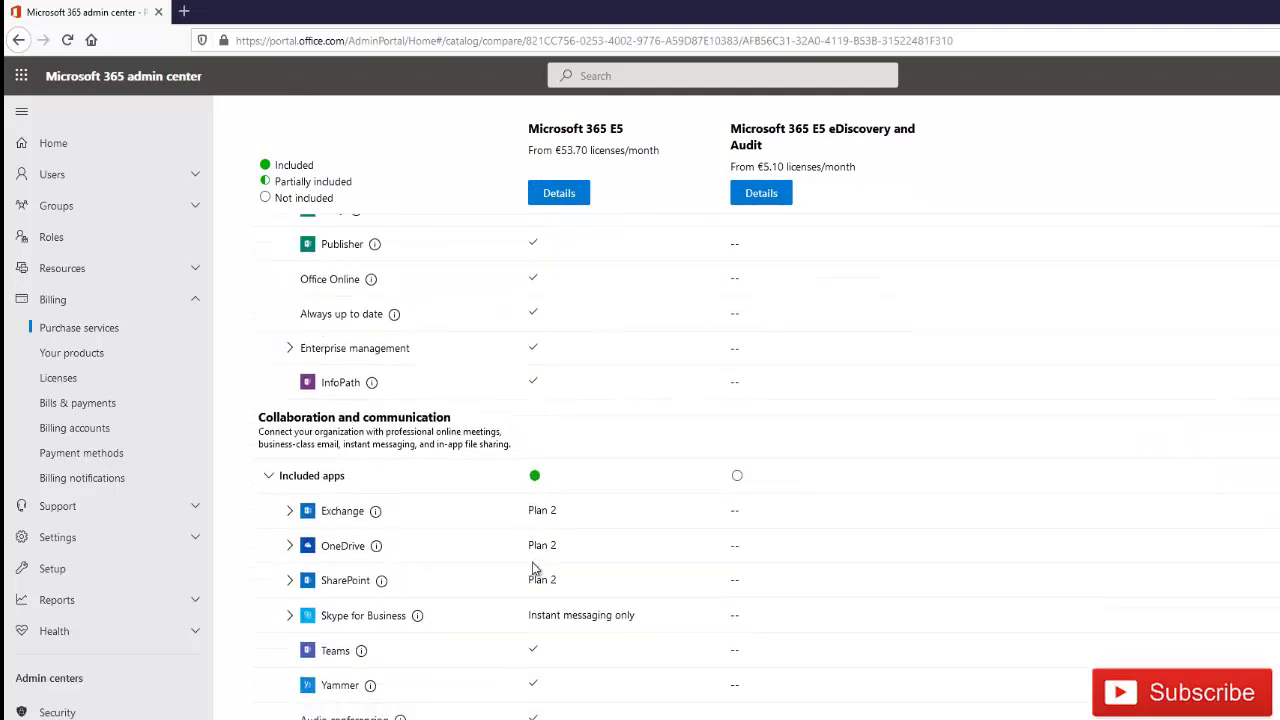
scroll(539, 368, up, 6)
scroll(539, 368, up, 3)
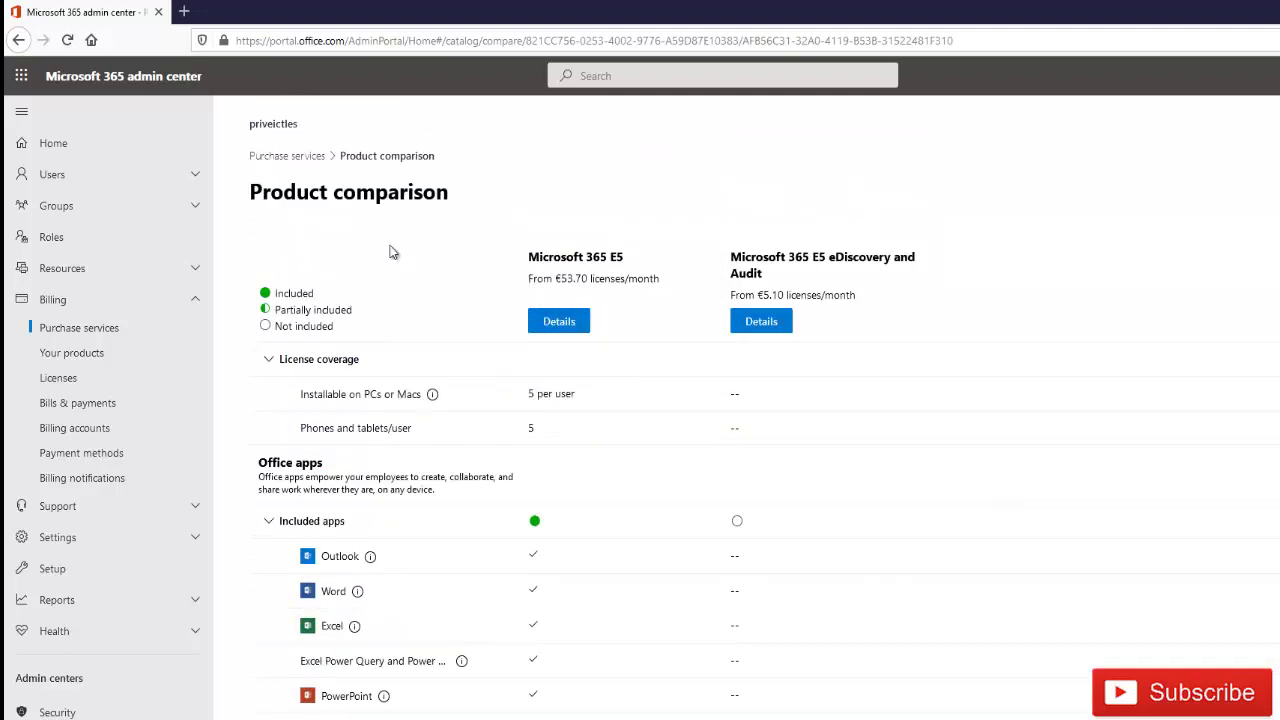
Step: Back in the catalog, open the Microsoft 365 E5 details and review license quantity and billing options
click(300, 157)
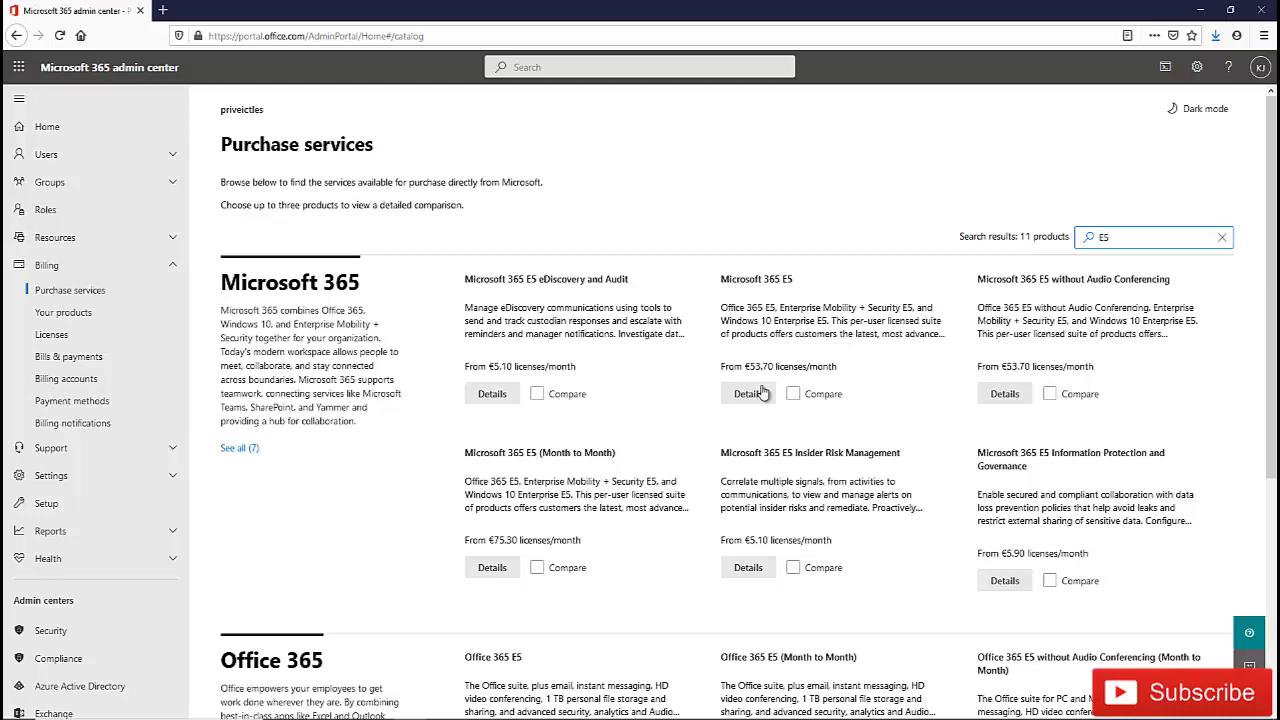
click(748, 393)
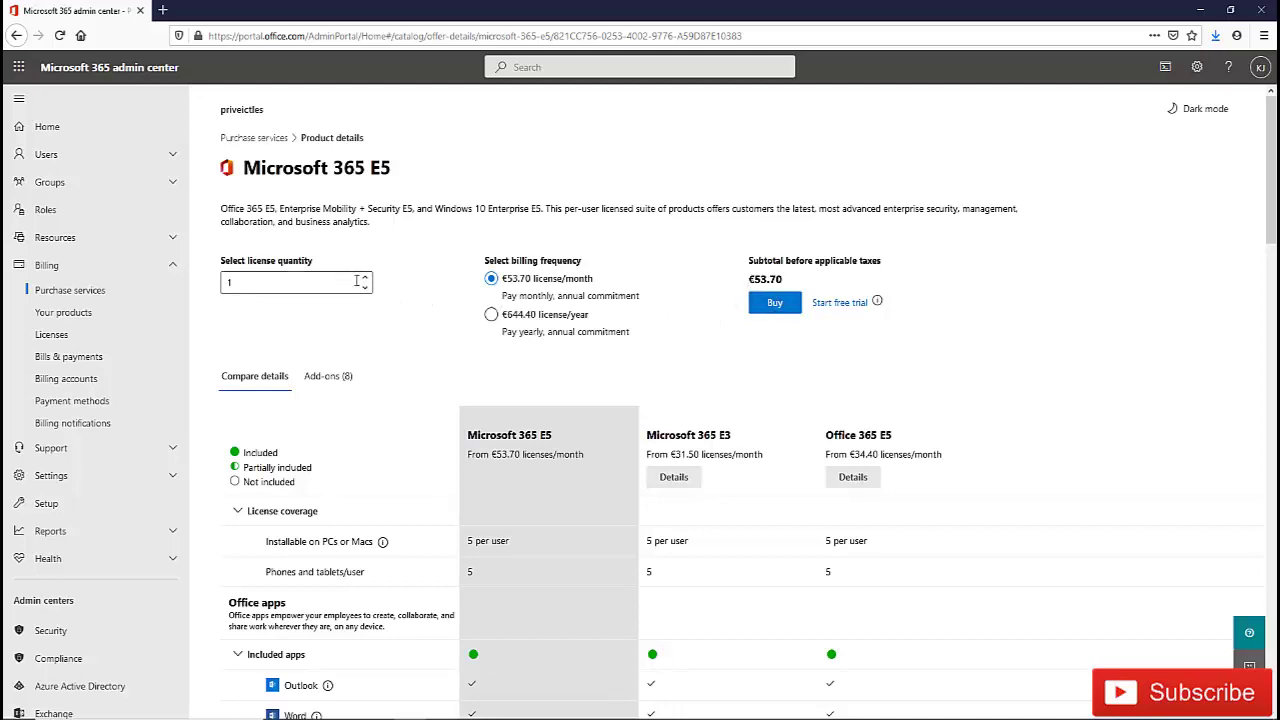
click(322, 281)
scroll(602, 452, down, 3)
scroll(602, 452, up, 3)
Step: Start the Microsoft 365 E5 free trial and select Belgium's +32 calling code
click(840, 304)
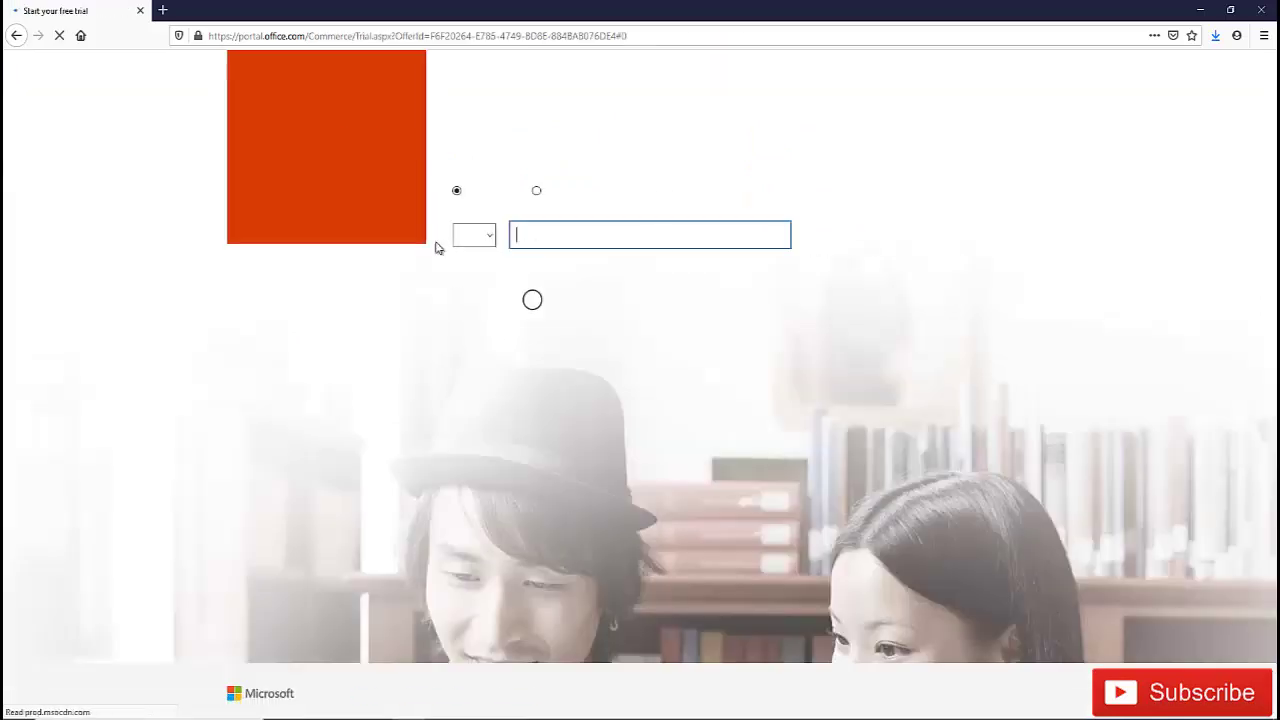
click(466, 234)
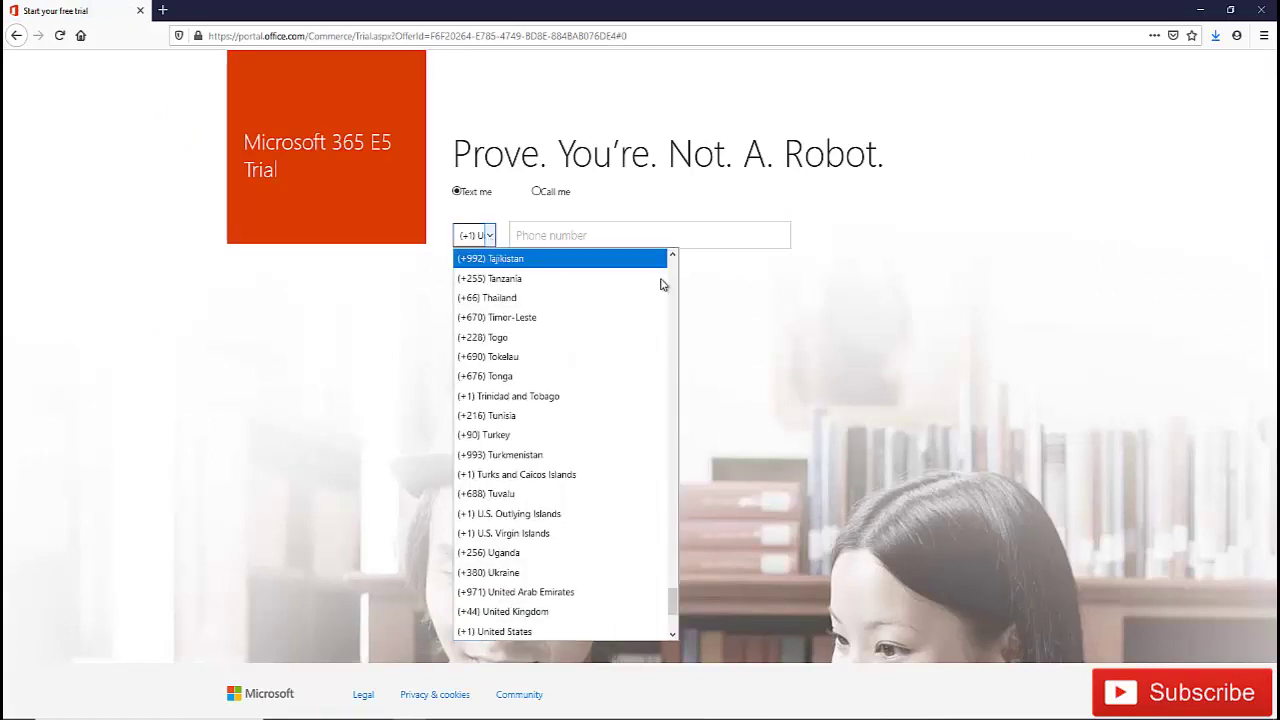
drag(673, 598, 661, 323)
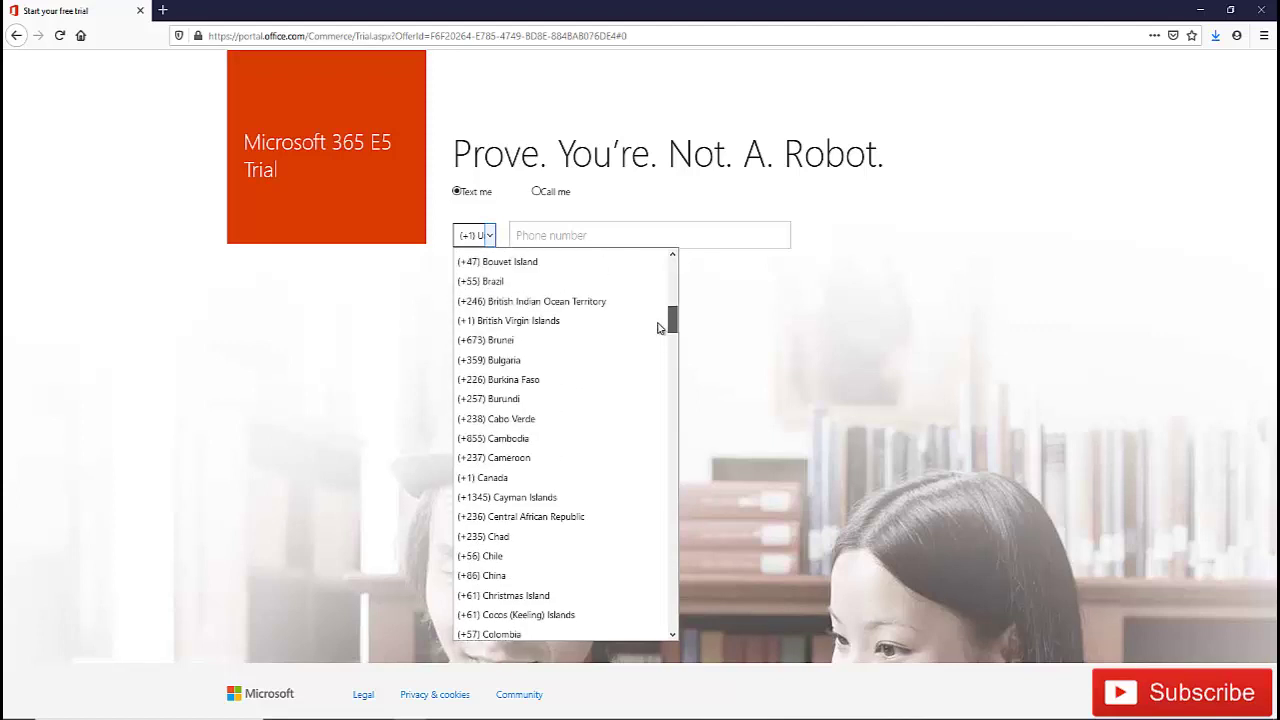
scroll(600, 340, up, 4)
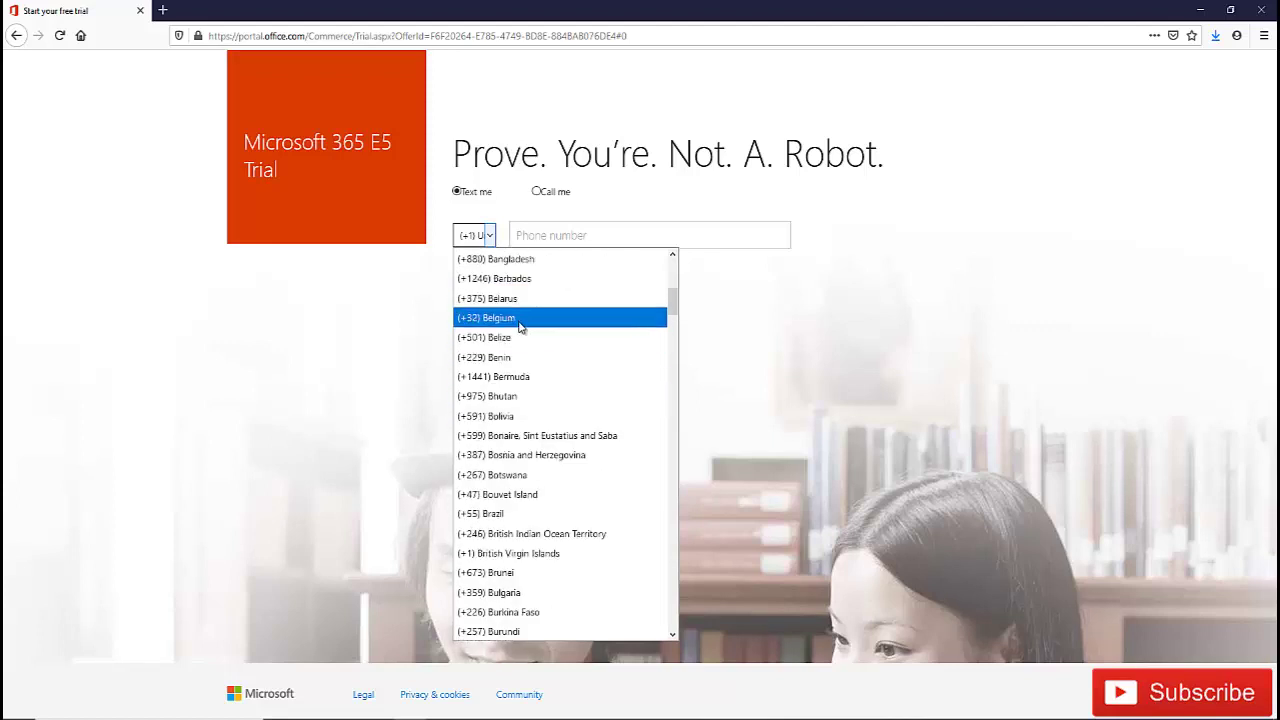
click(550, 318)
Step: Enter the phone number, request a text, and type the received verification code
click(560, 236)
text(4)
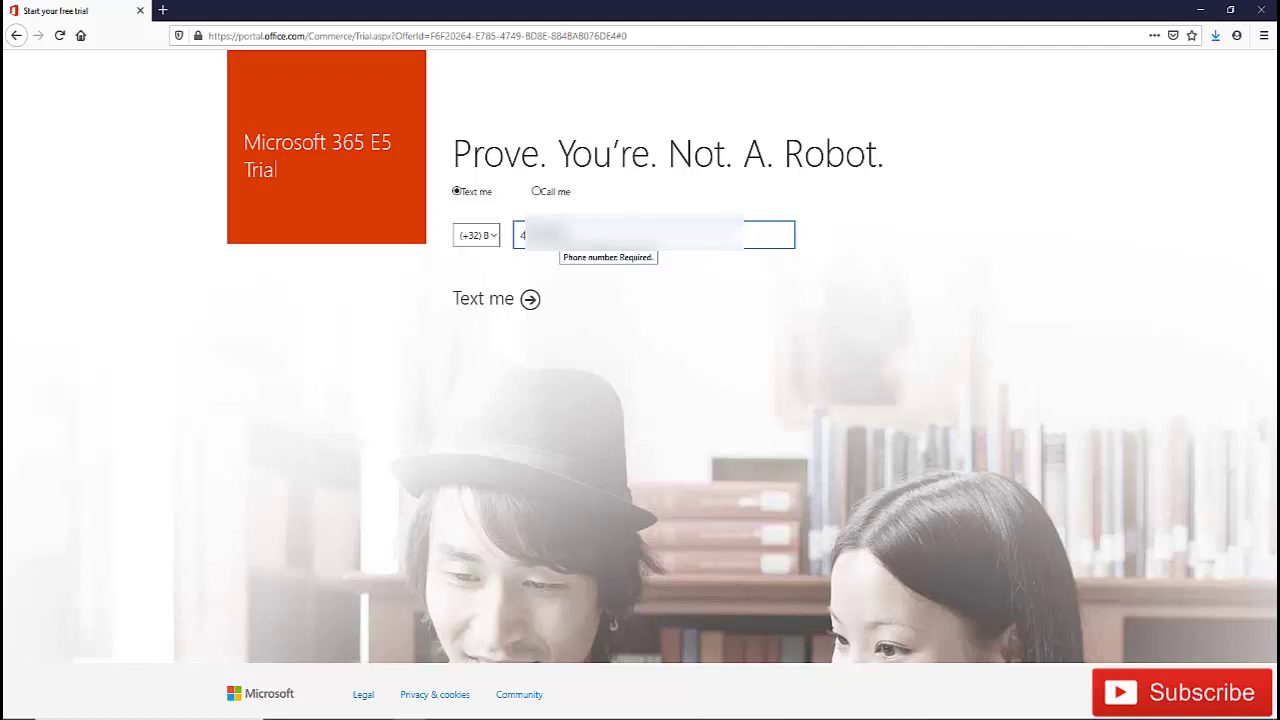
click(529, 300)
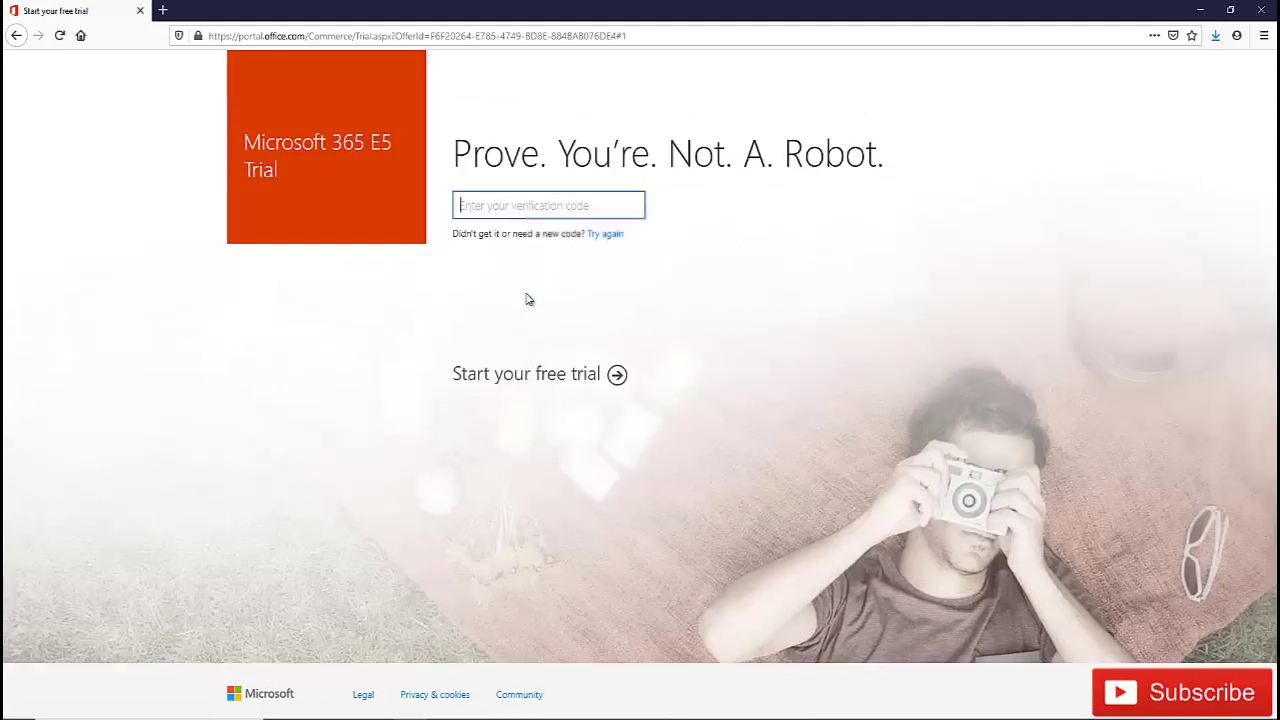
click(580, 206)
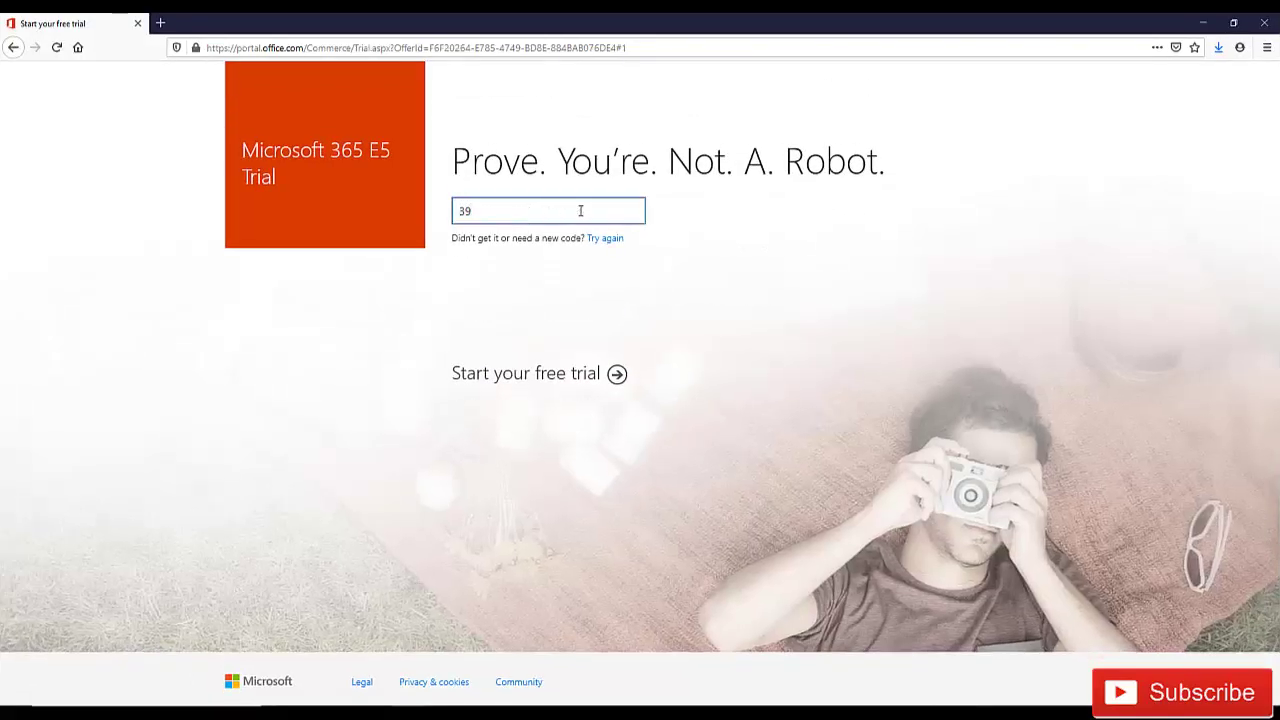
Step: Submit the code and confirm the one-month Microsoft 365 E5 Trial order for 25 users
click(556, 377)
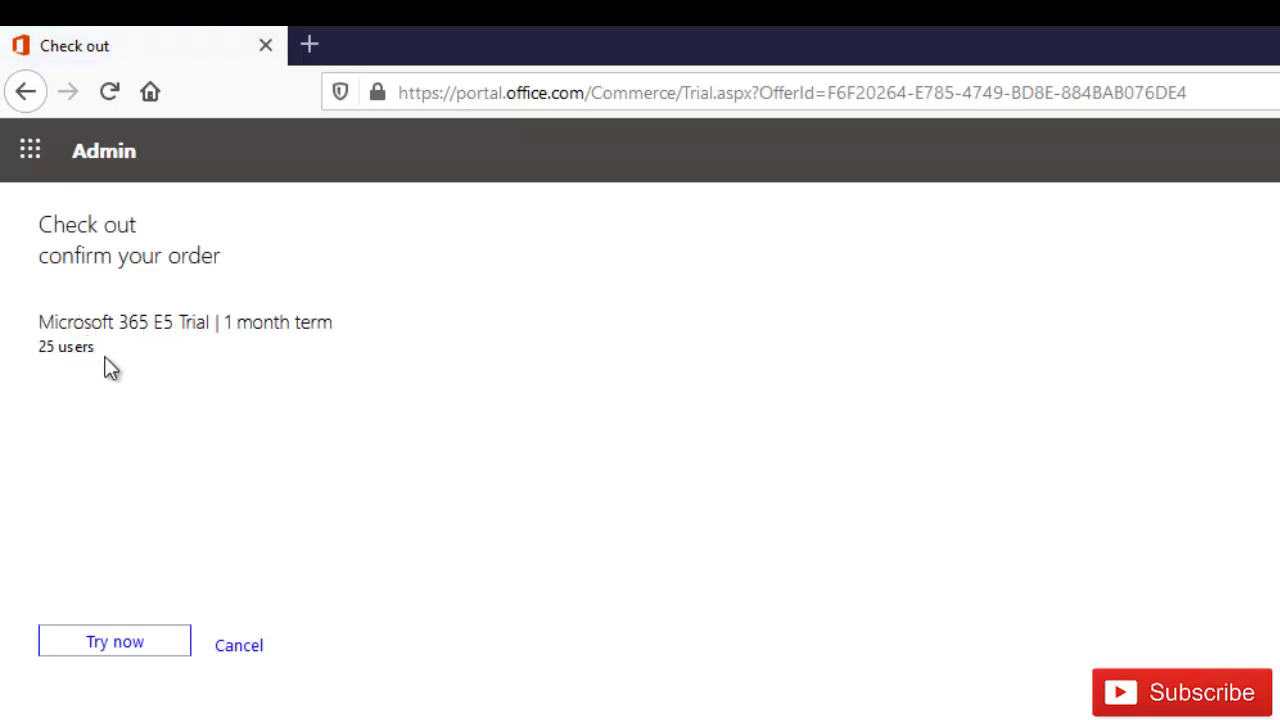
click(146, 645)
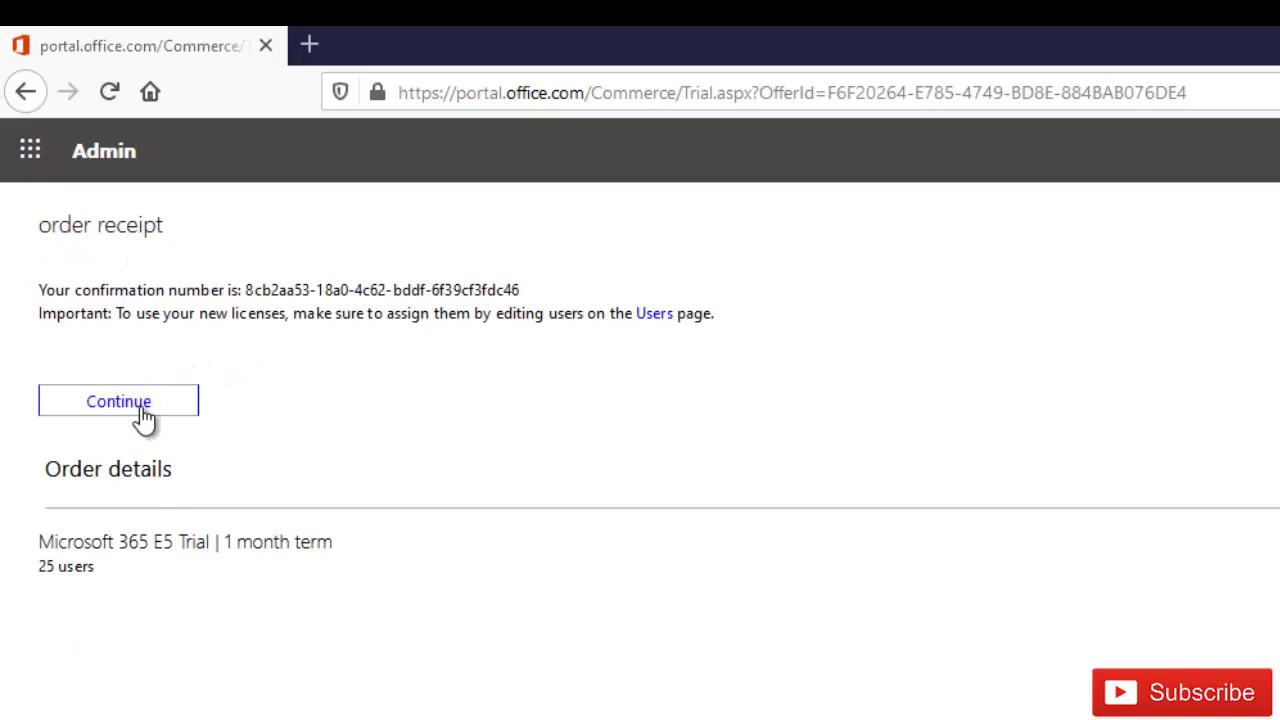
click(143, 416)
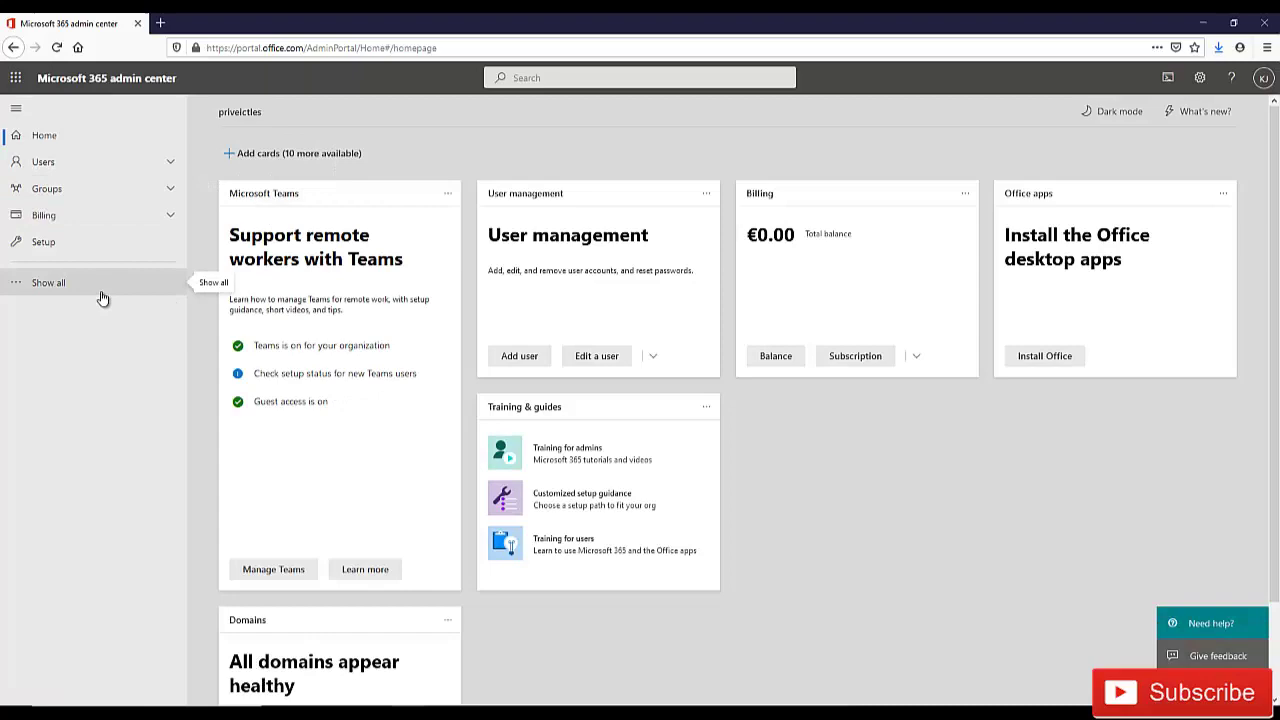
Step: Expand the full navigation and open Billing > Your products to find the new E5 Trial
click(64, 285)
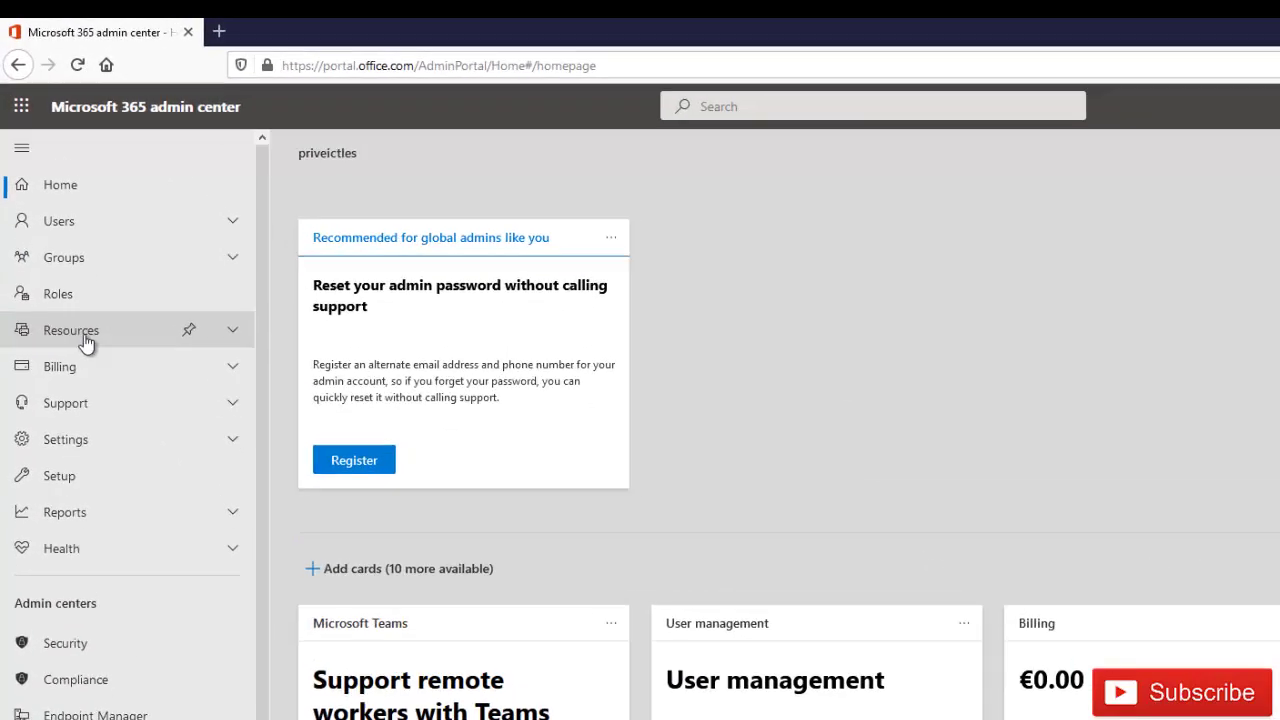
click(232, 366)
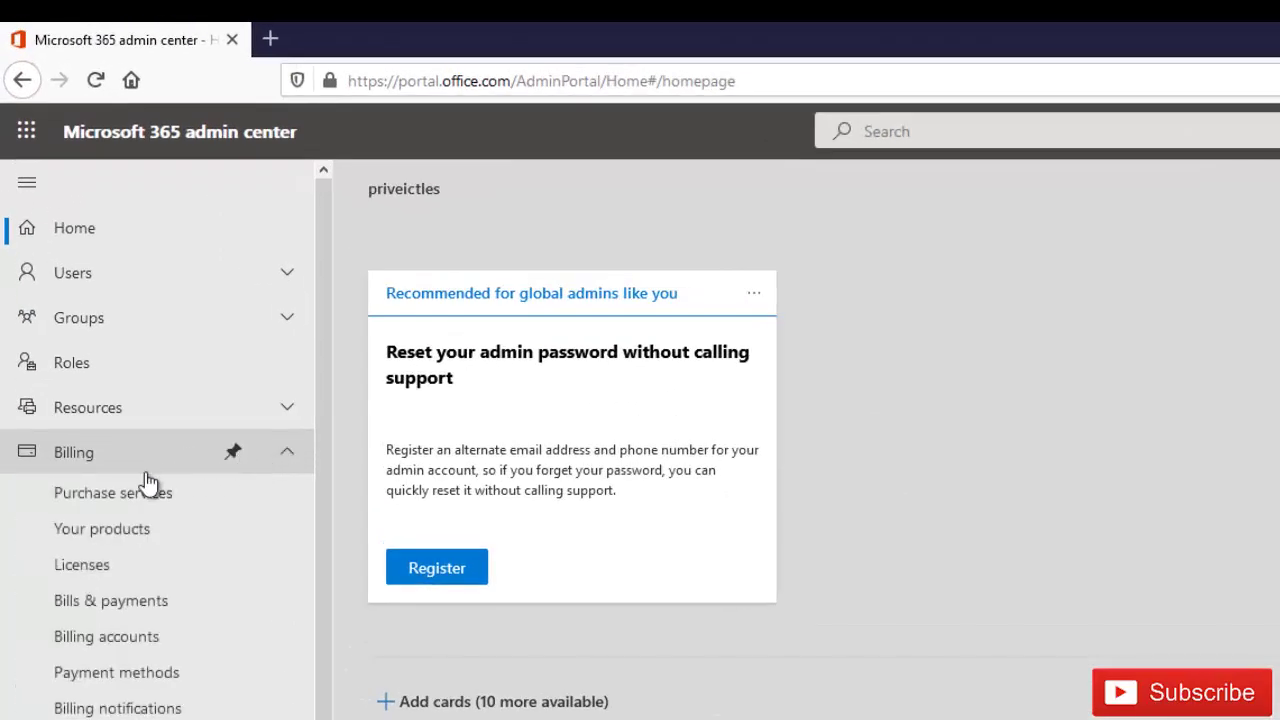
click(80, 536)
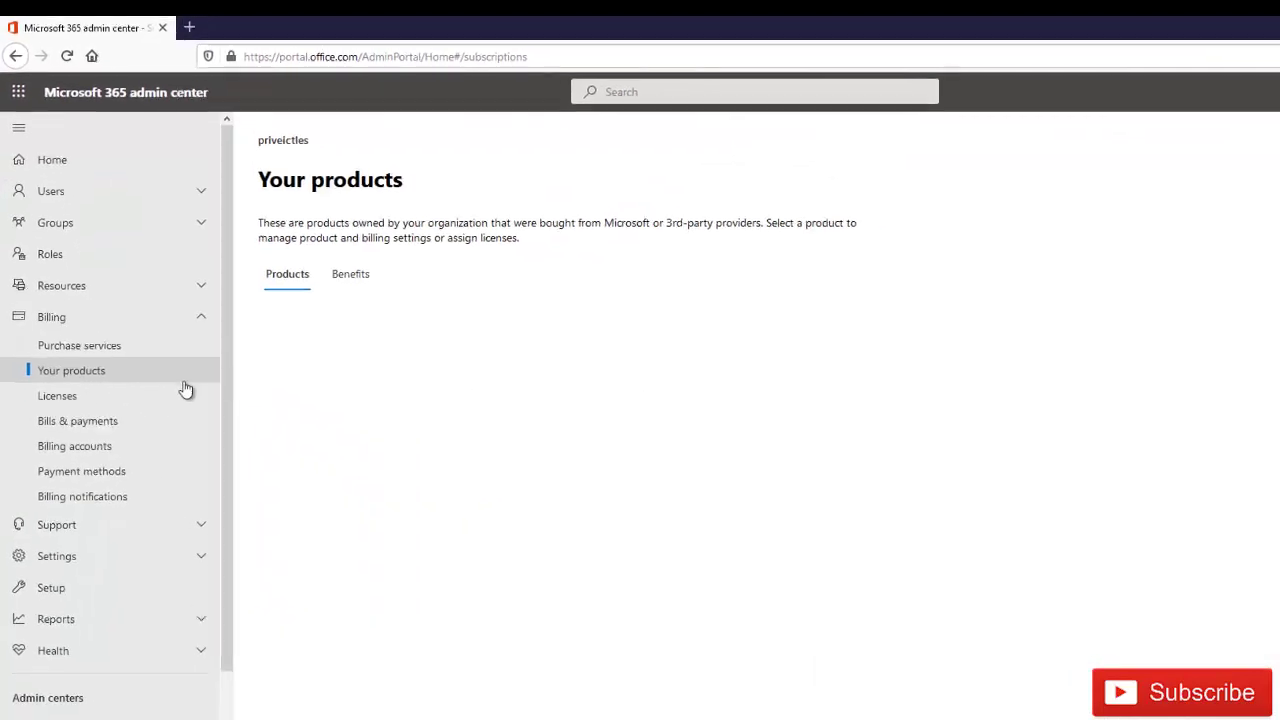